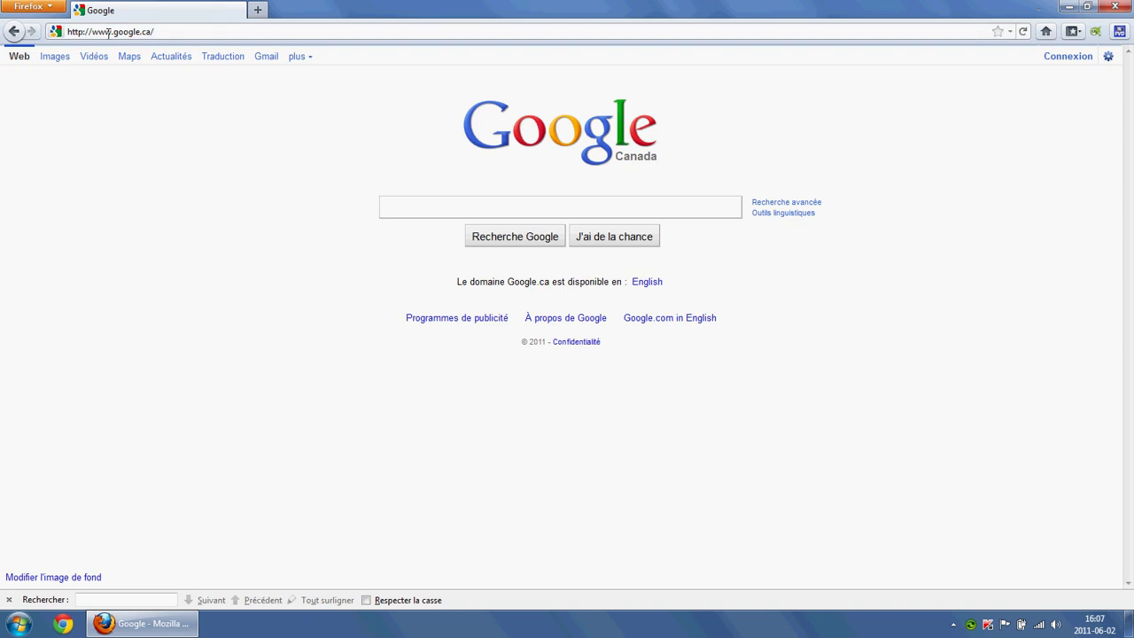
# Step: Replace the Google address in Firefox with hotmail.com and load the Hotmail sign-in page
pyautogui.click(170, 39)
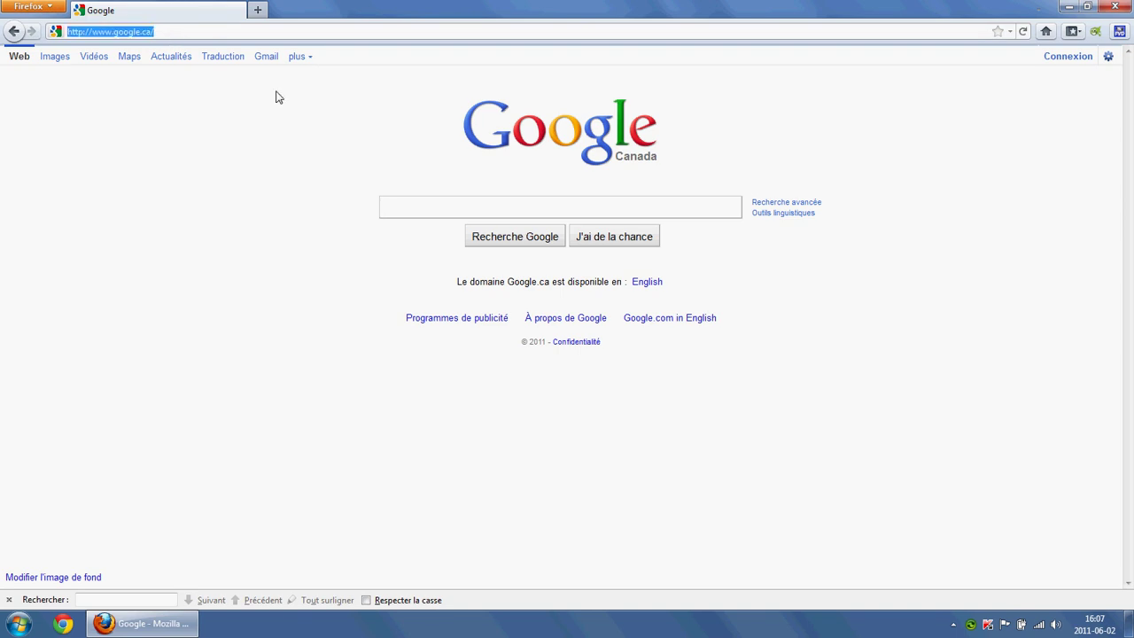
pyautogui.write('hotmail.com')
pyautogui.press('Return')
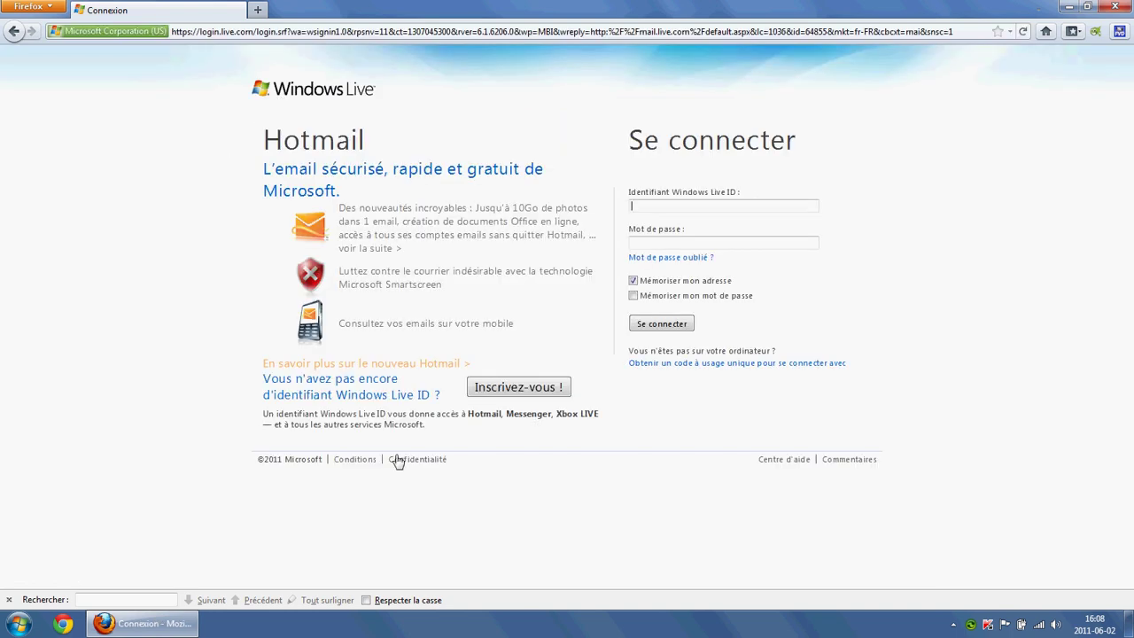
# Step: Follow 'Inscrivez-vous !' to the MSN Hotmail signup form and focus the Adresse Hotmail field
pyautogui.click(514, 388)
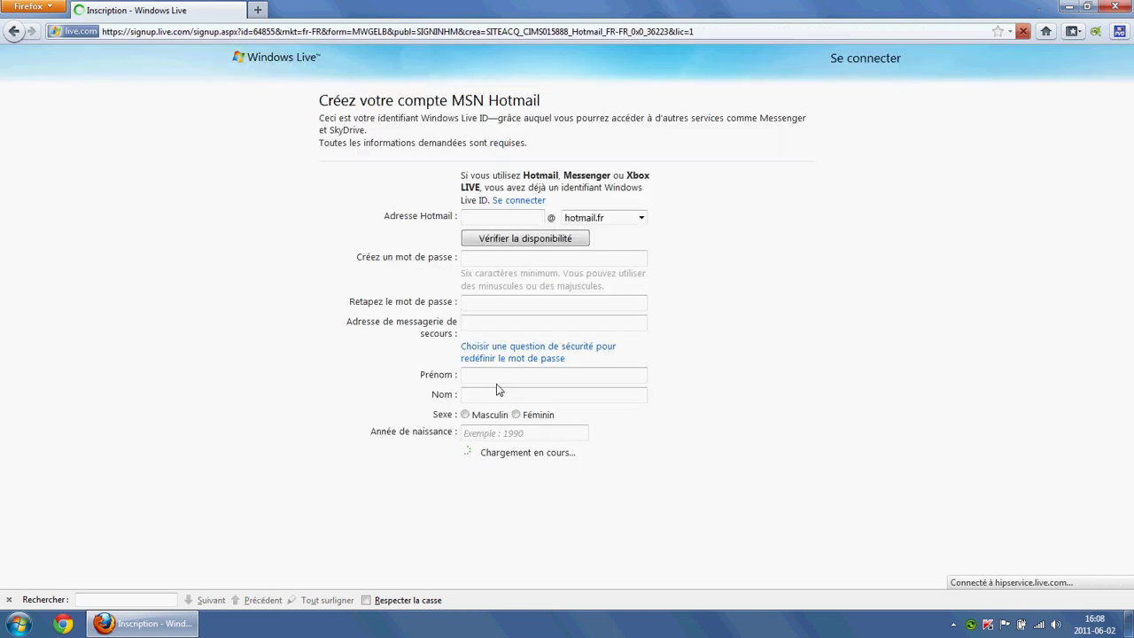
pyautogui.click(477, 224)
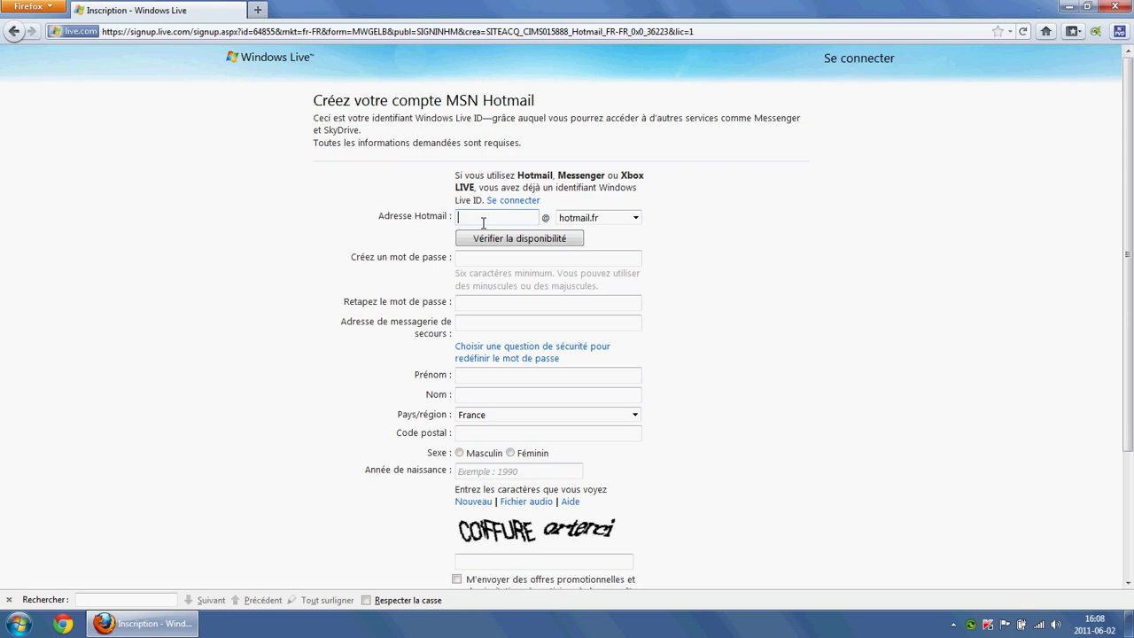
pyautogui.click(9, 600)
pyautogui.click(488, 226)
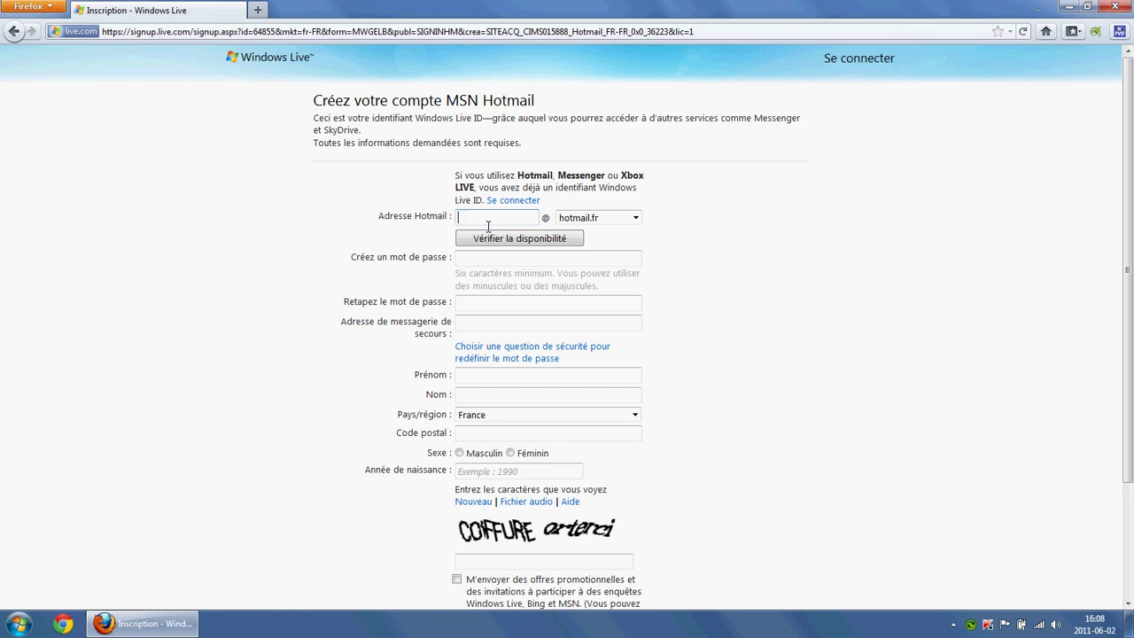
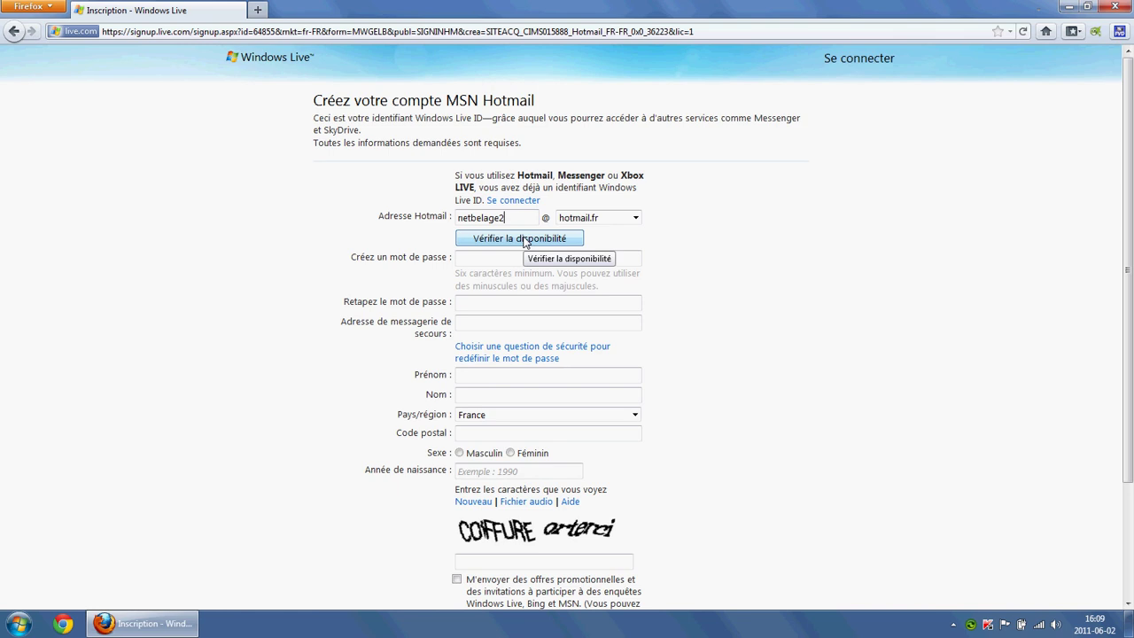
pyautogui.click(525, 239)
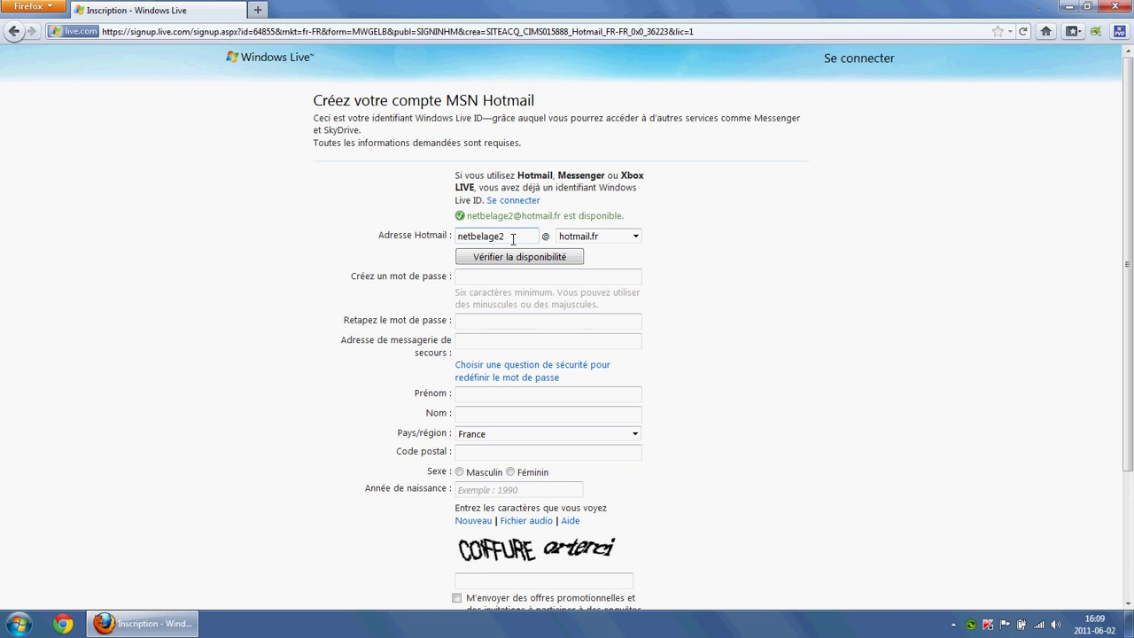
pyautogui.click(484, 279)
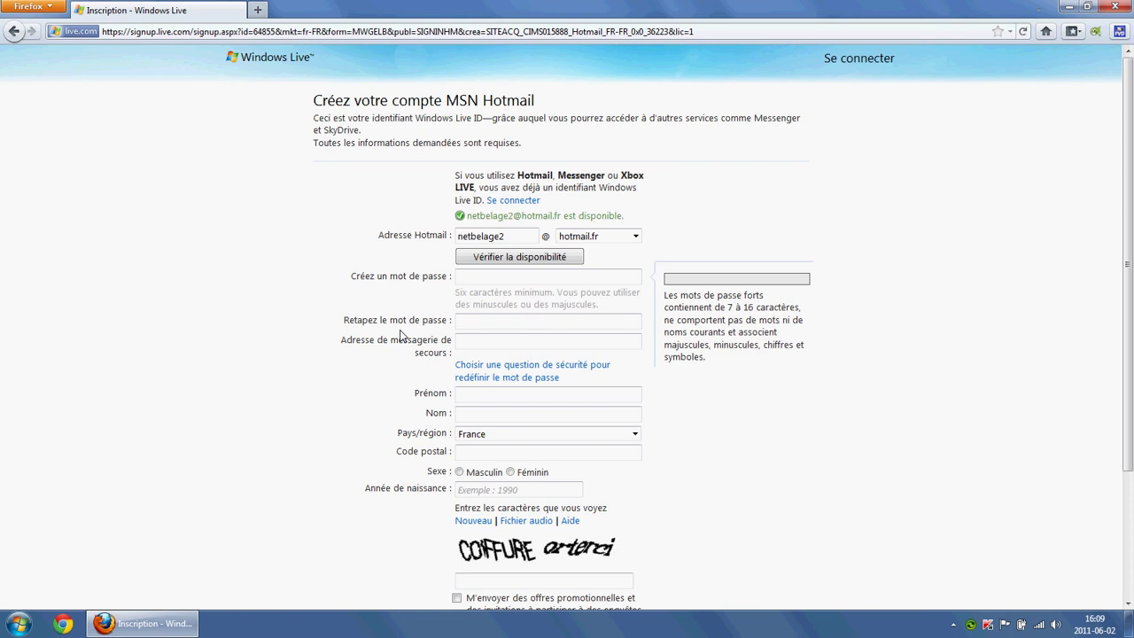
# Step: Enter and confirm a strong account password, then move on to the first-name field
pyautogui.write('**********')
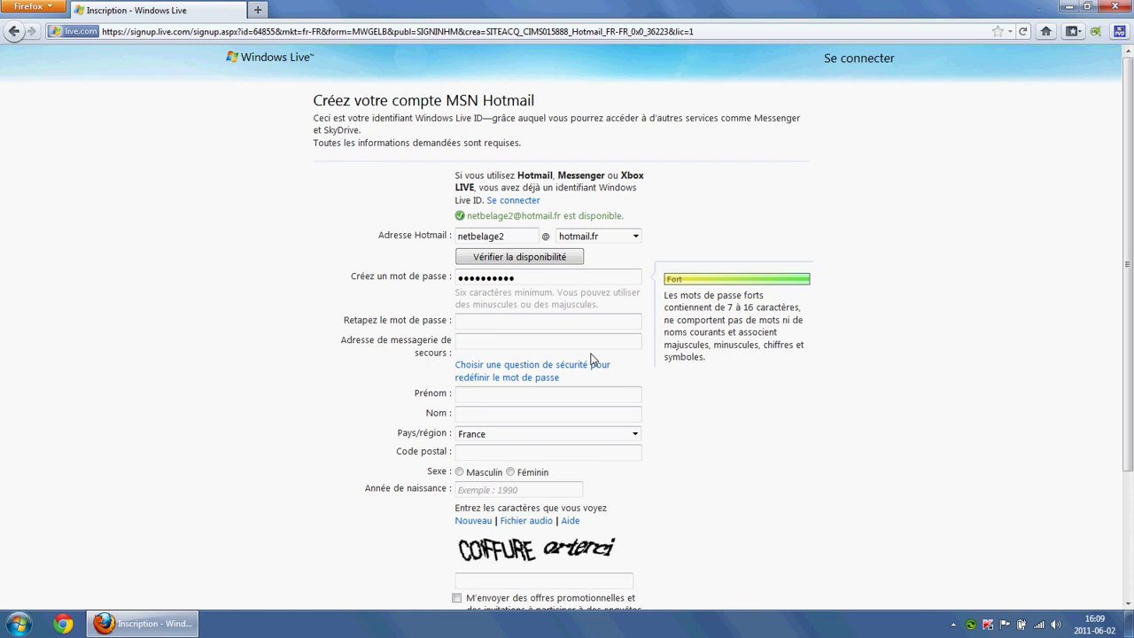
pyautogui.write('••••••••••')
pyautogui.click(494, 347)
pyautogui.click(493, 347)
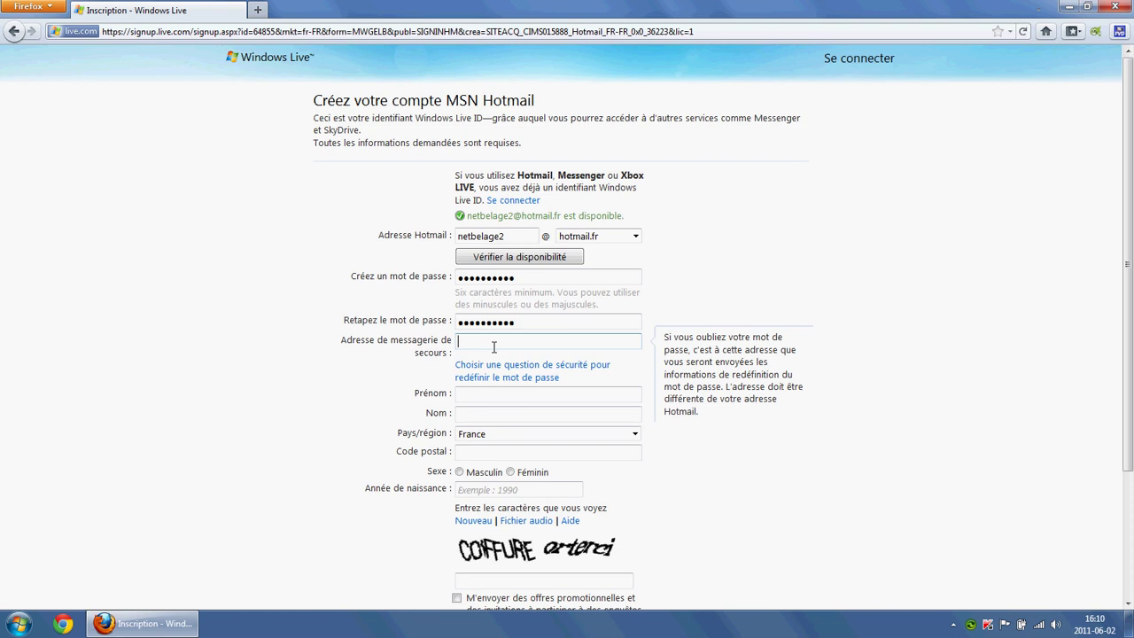
pyautogui.click(478, 397)
pyautogui.click(480, 398)
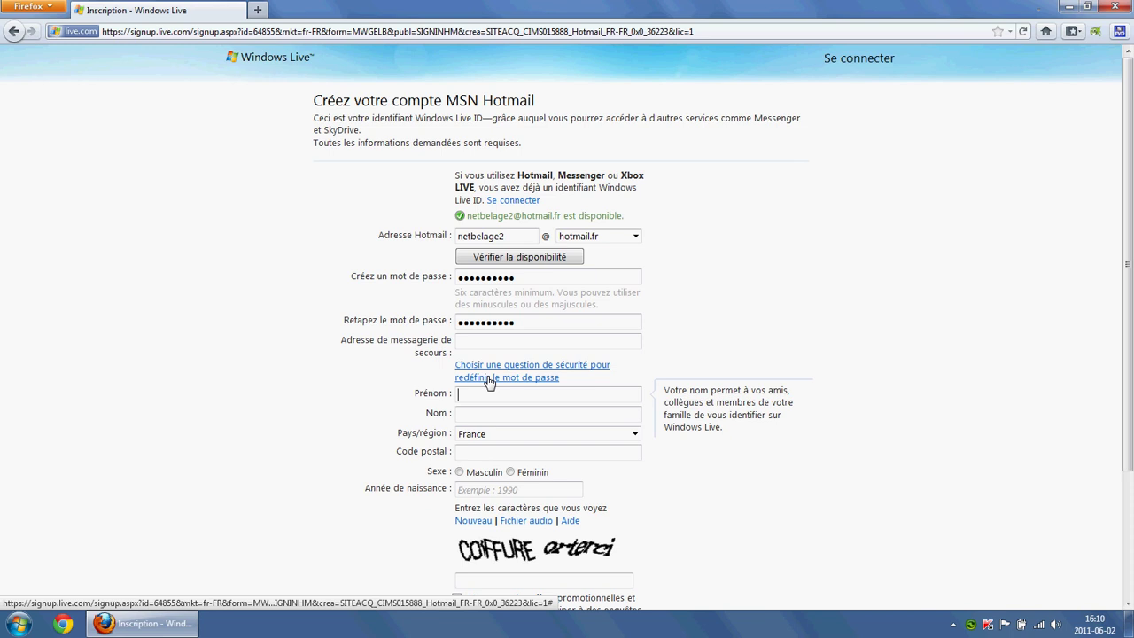
# Step: Fill in the first and last name on the signup form
pyautogui.write('net')
pyautogui.press('Tab')
pyautogui.write('belage')
pyautogui.press('Tab')
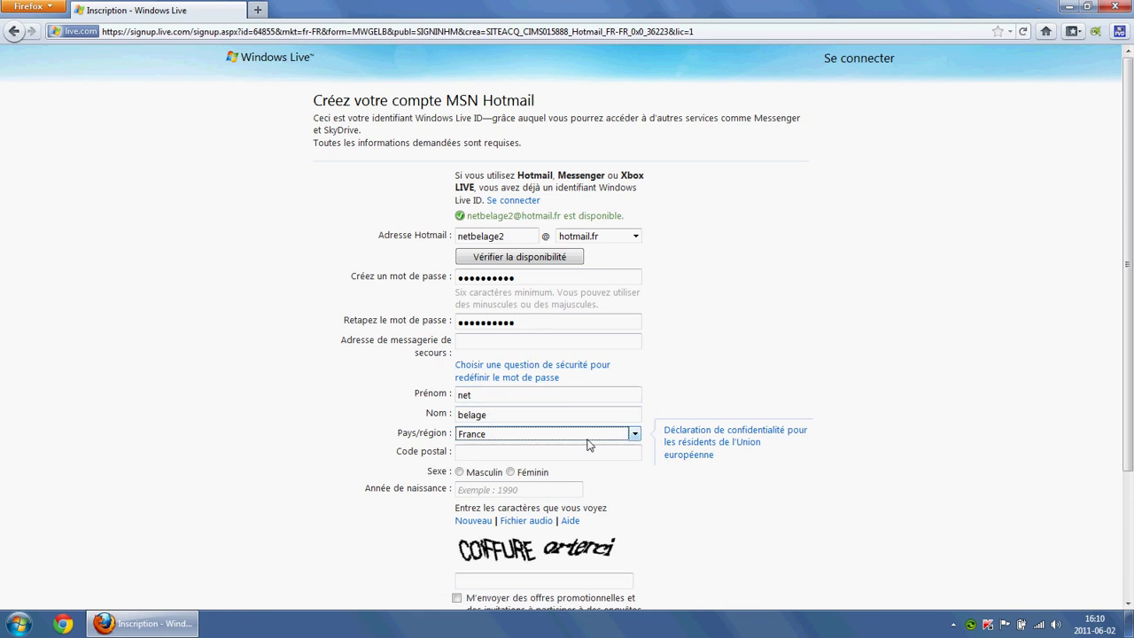
# Step: Set the country to Canada and the province to Québec, then enter the postal code
pyautogui.click(635, 434)
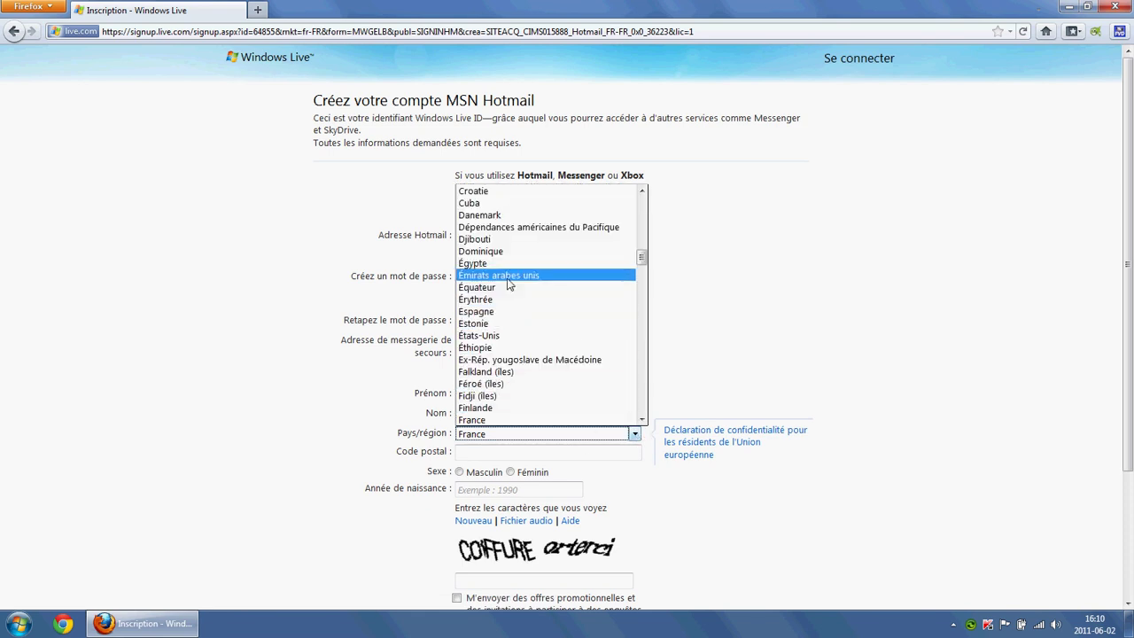
pyautogui.press('c')
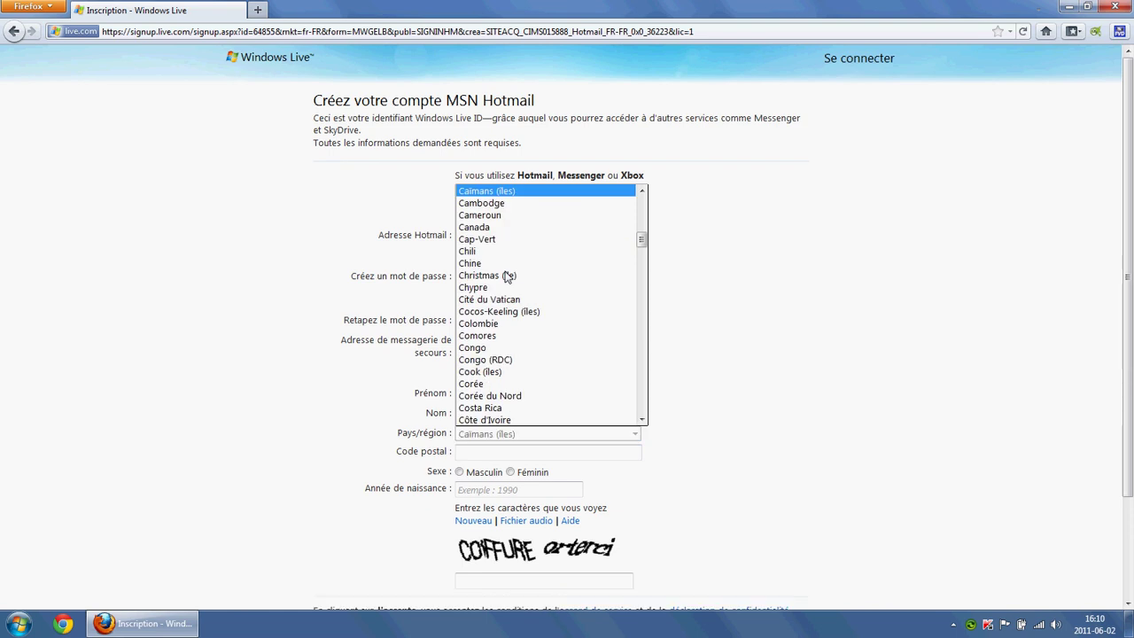
pyautogui.click(478, 228)
pyautogui.click(523, 453)
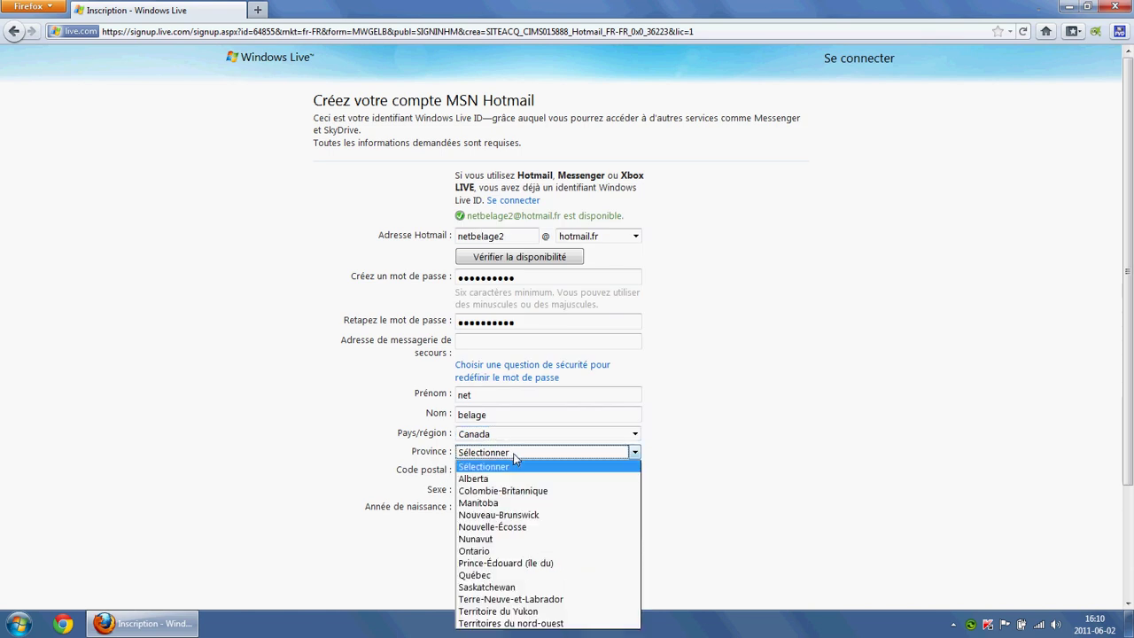
pyautogui.click(488, 575)
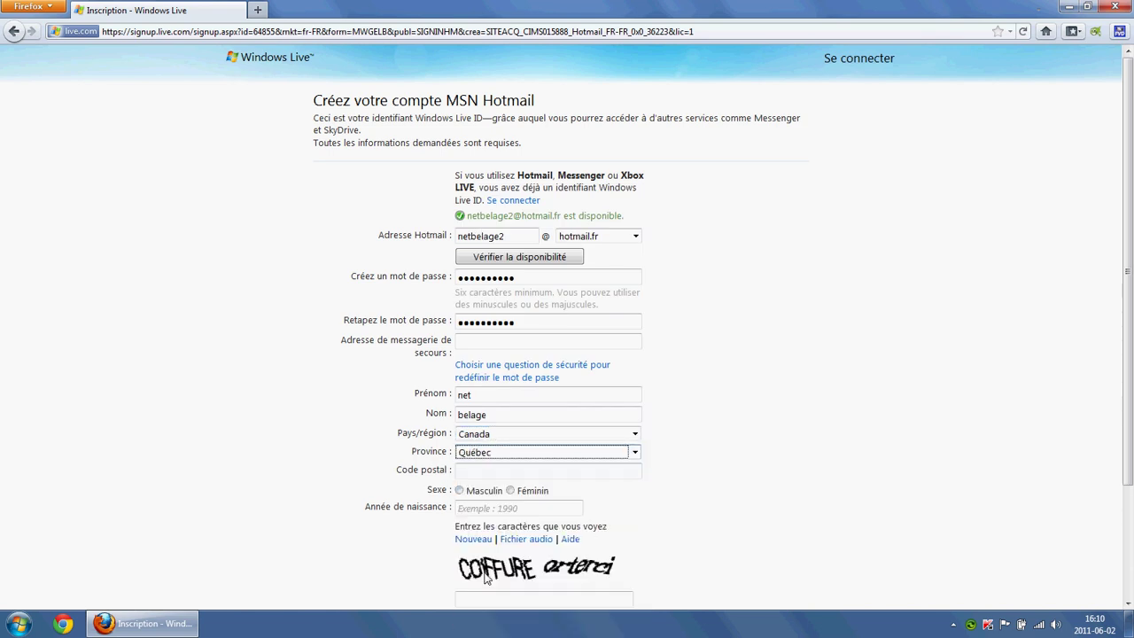
pyautogui.click(462, 471)
pyautogui.write('j1x ')
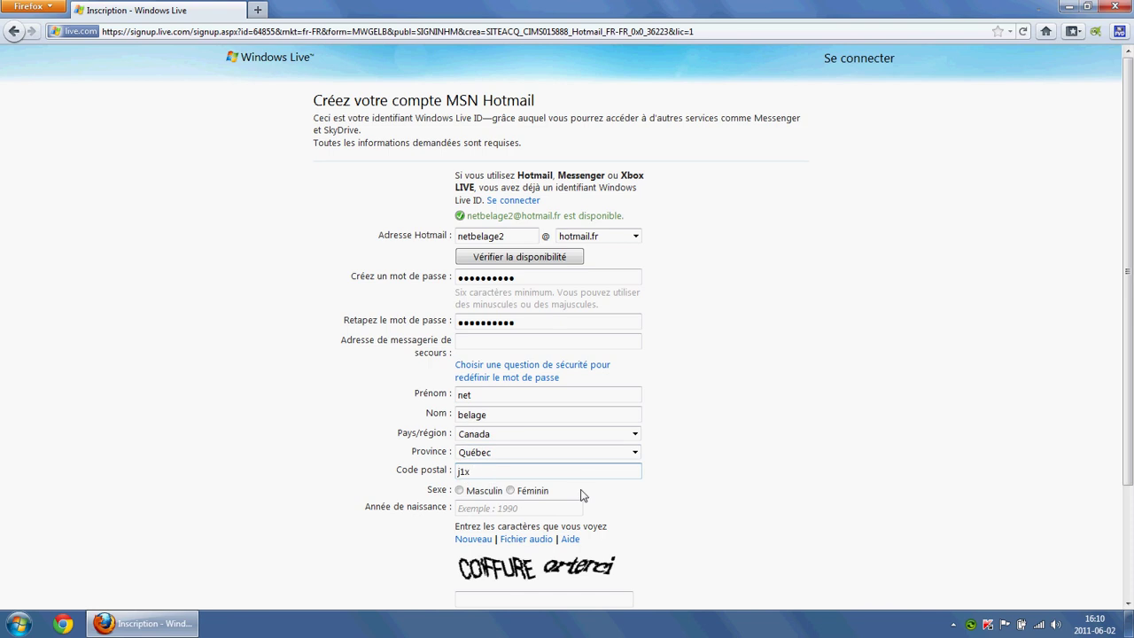
pyautogui.write('4l3')
# Step: Select Masculin, enter birth year 1975, and type the captcha characters 'coiffure arterci'
pyautogui.click(461, 494)
pyautogui.write('19')
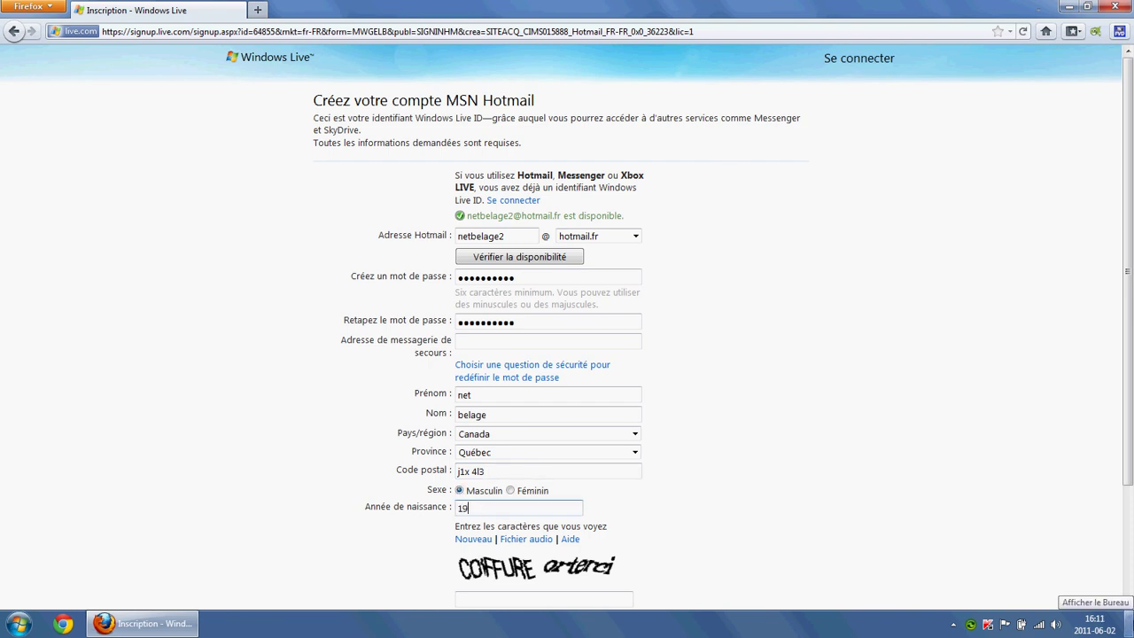
pyautogui.write('75')
pyautogui.scroll(-2, 366, 516)
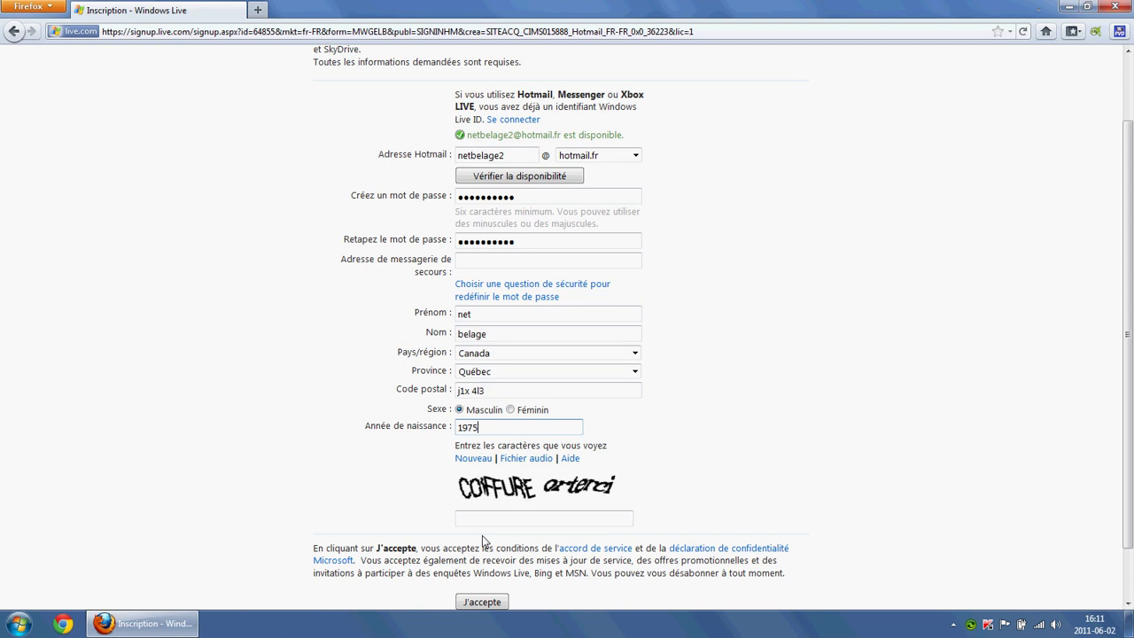
pyautogui.click(489, 524)
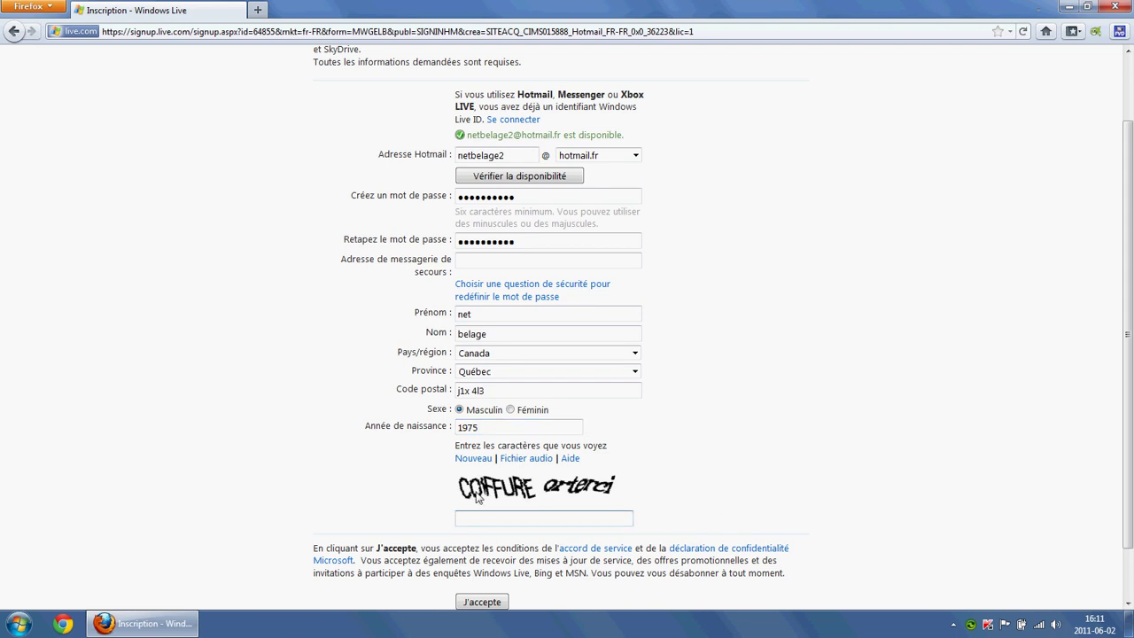
pyautogui.scroll(-1, 549, 503)
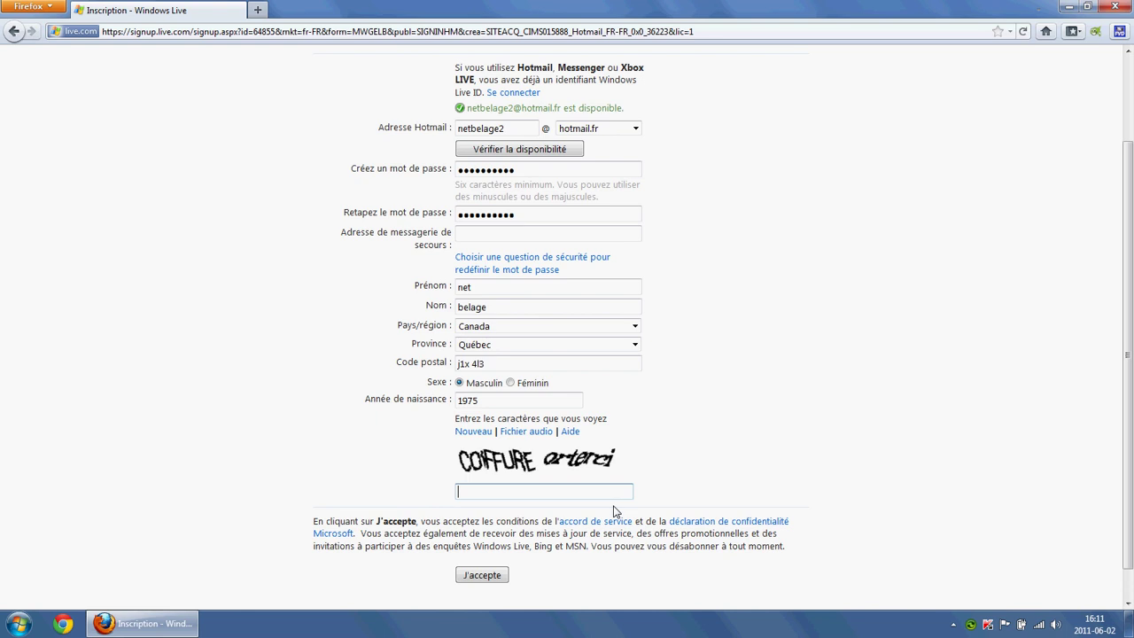
pyautogui.write('coiffure arterci')
# Step: Switch to a security question, choose Métier de mon grand-père, and enter its answer
pyautogui.click(482, 576)
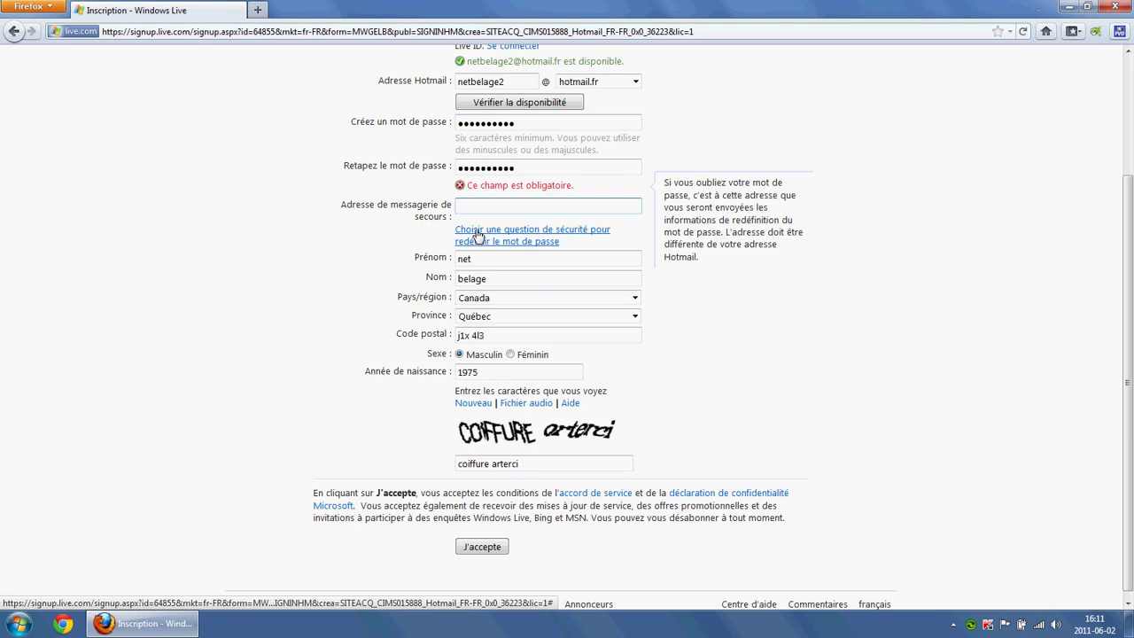
pyautogui.click(478, 232)
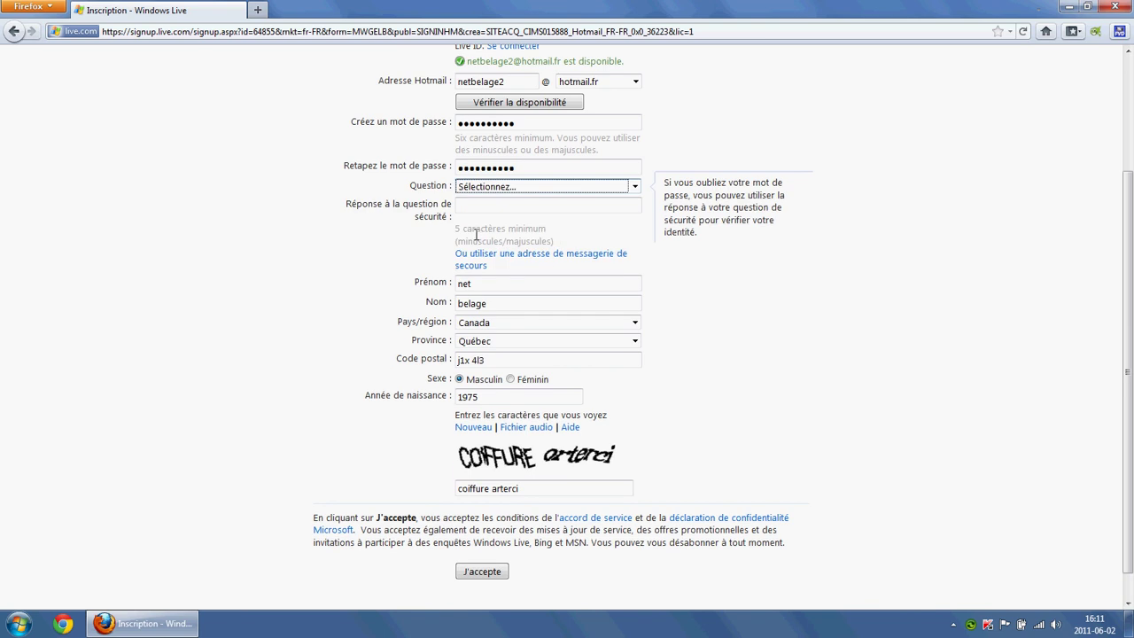
pyautogui.click(543, 206)
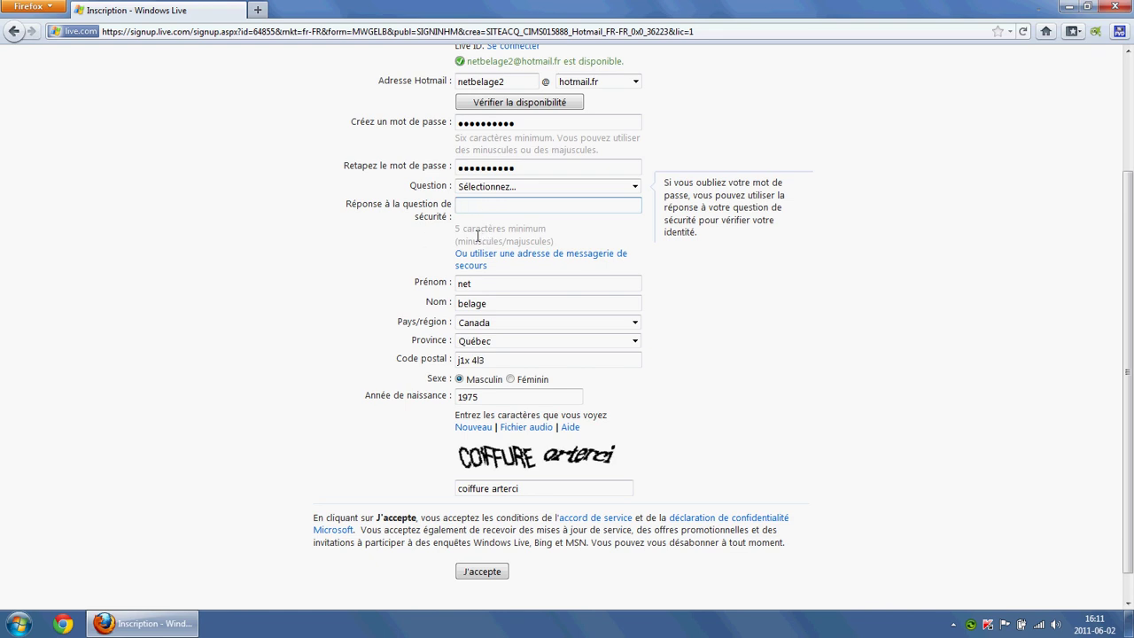
pyautogui.click(635, 187)
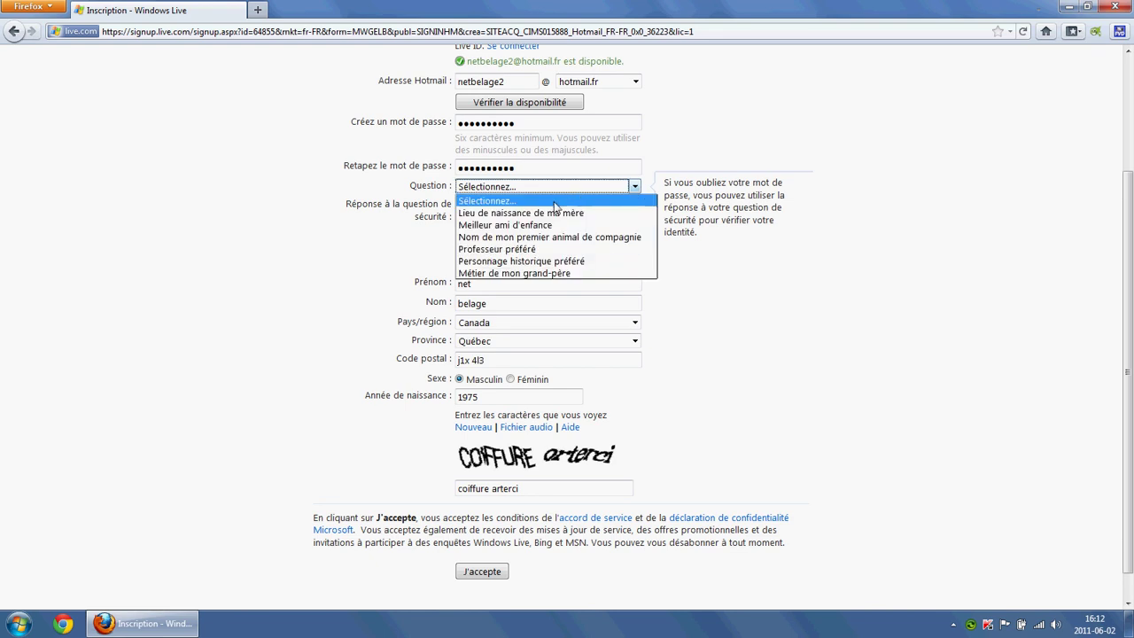
pyautogui.click(500, 278)
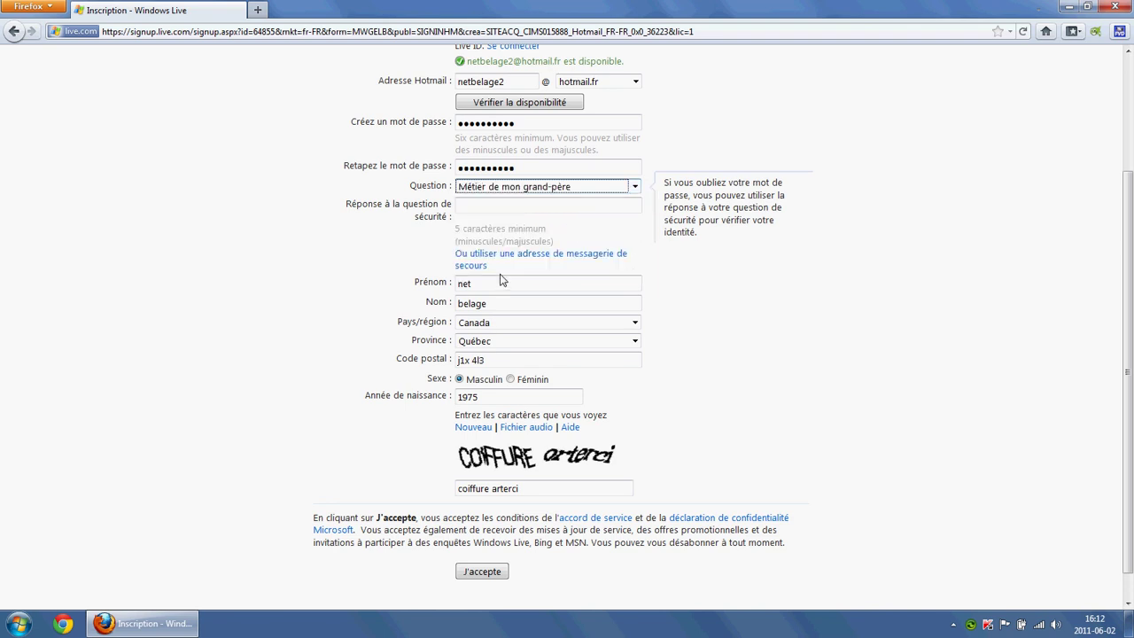
pyautogui.click(477, 211)
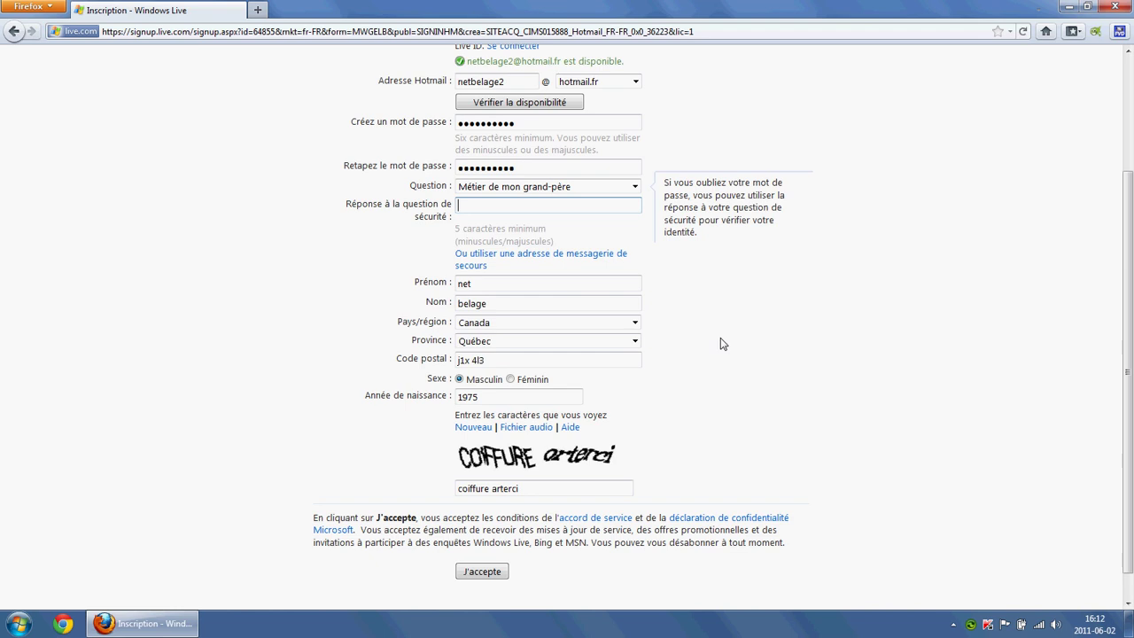
# Step: Submit the completed signup form with J'accepte to create the account
pyautogui.click(478, 572)
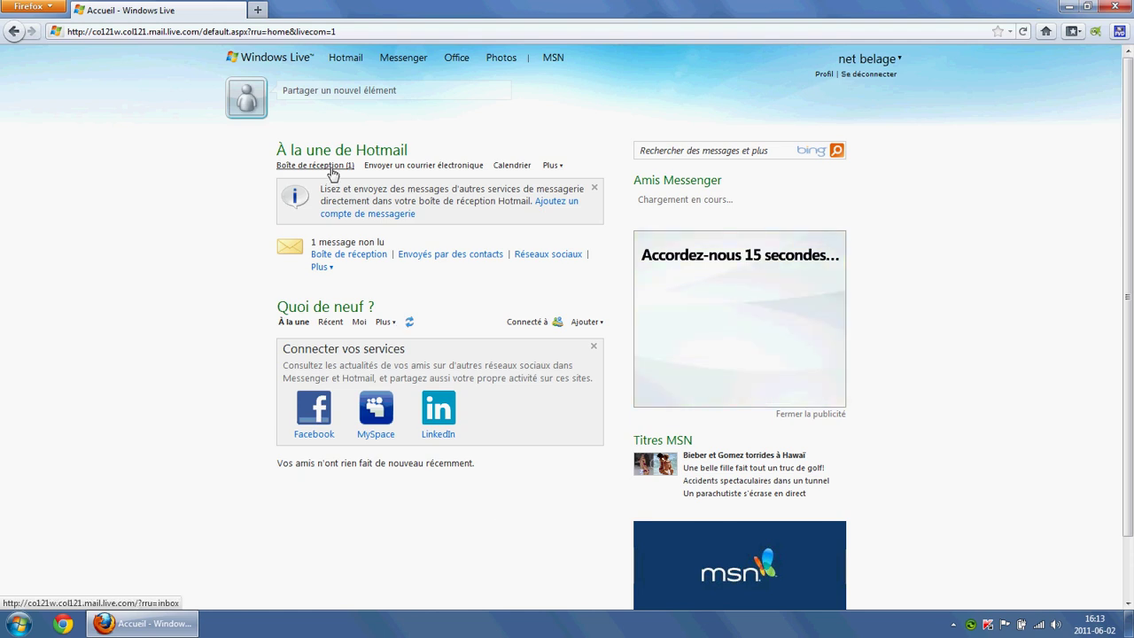
# Step: Open the 'Bienvenue sur Windows Live Hotmail' message from the inbox and delete it
pyautogui.click(333, 166)
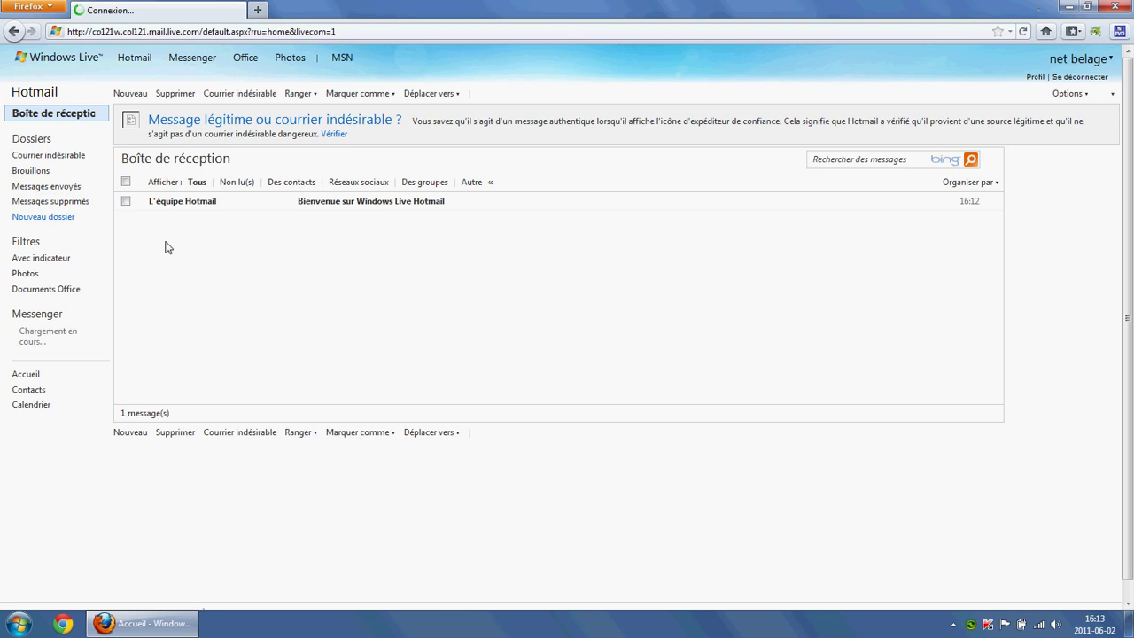
pyautogui.click(337, 203)
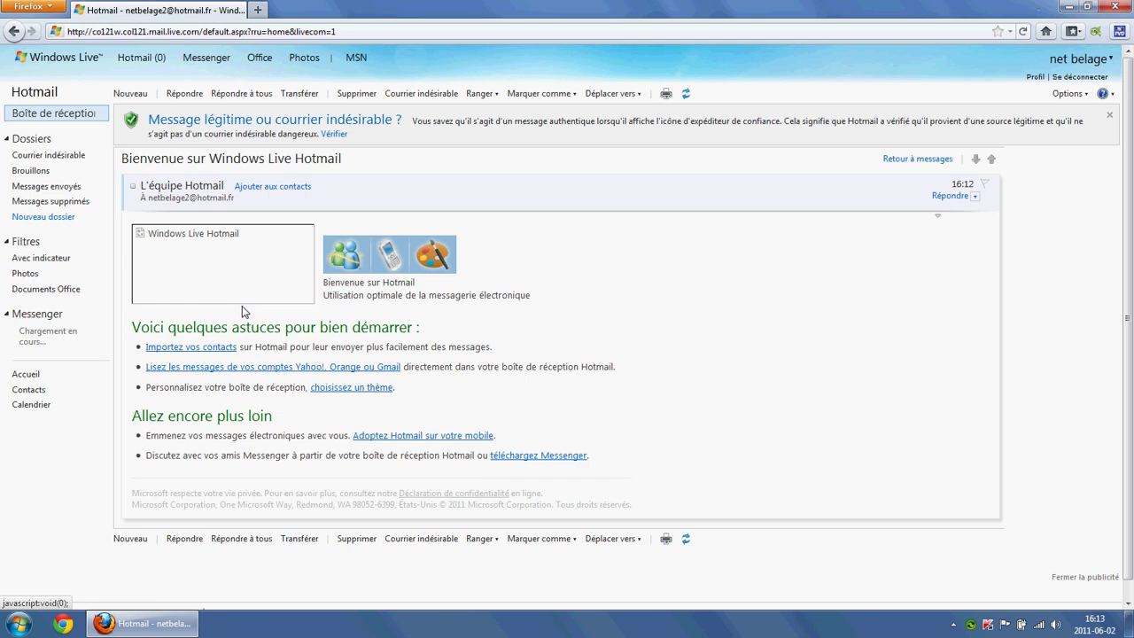
pyautogui.click(401, 435)
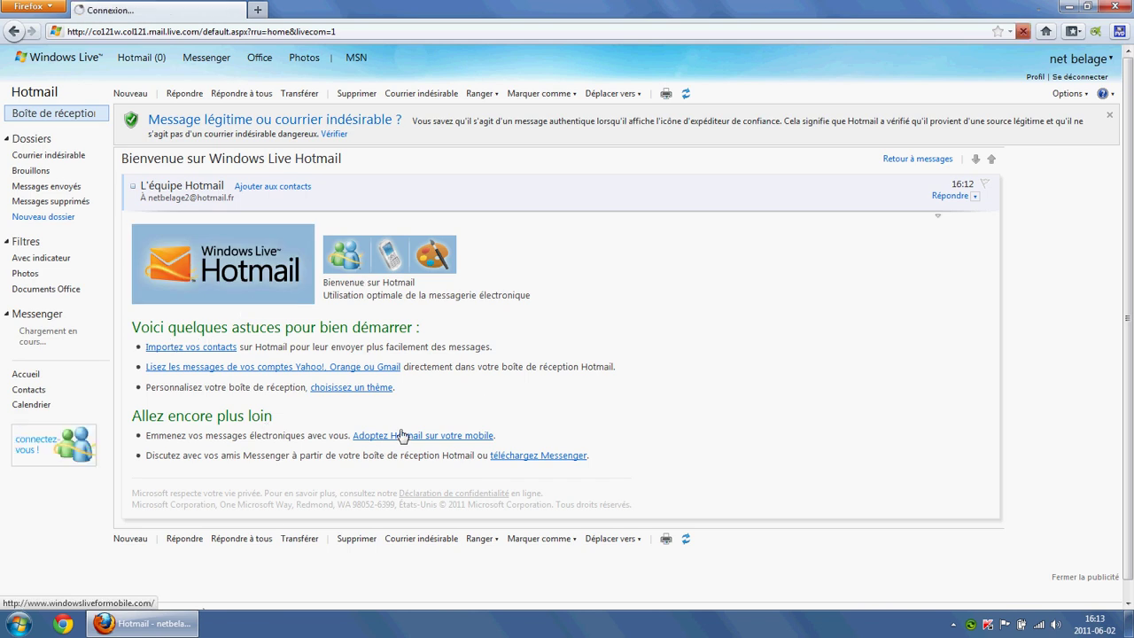
pyautogui.click(357, 94)
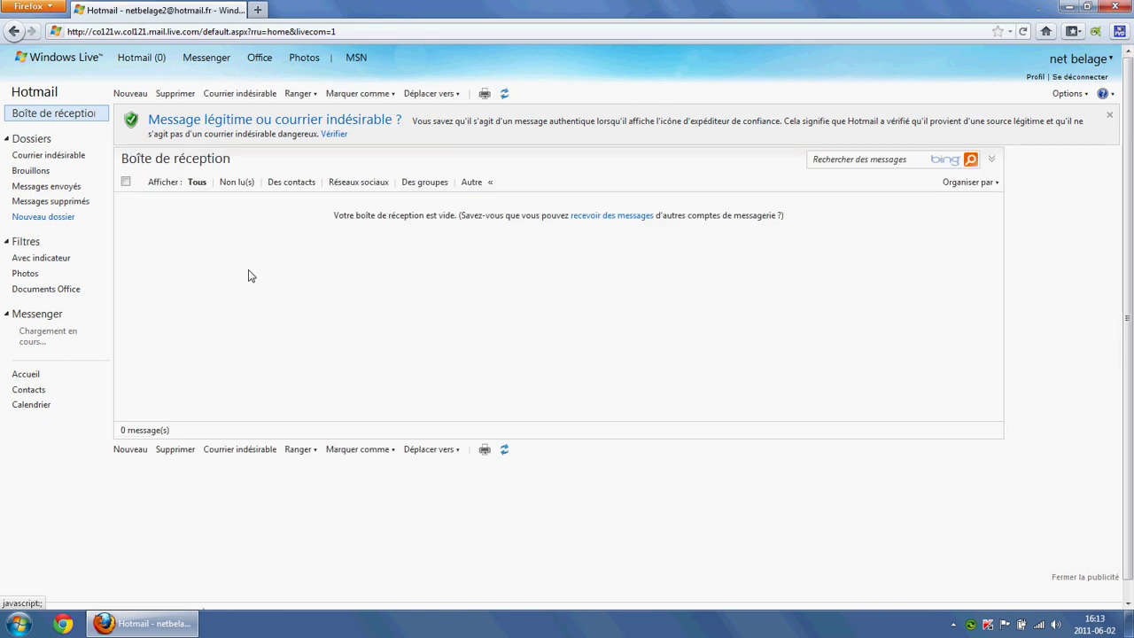